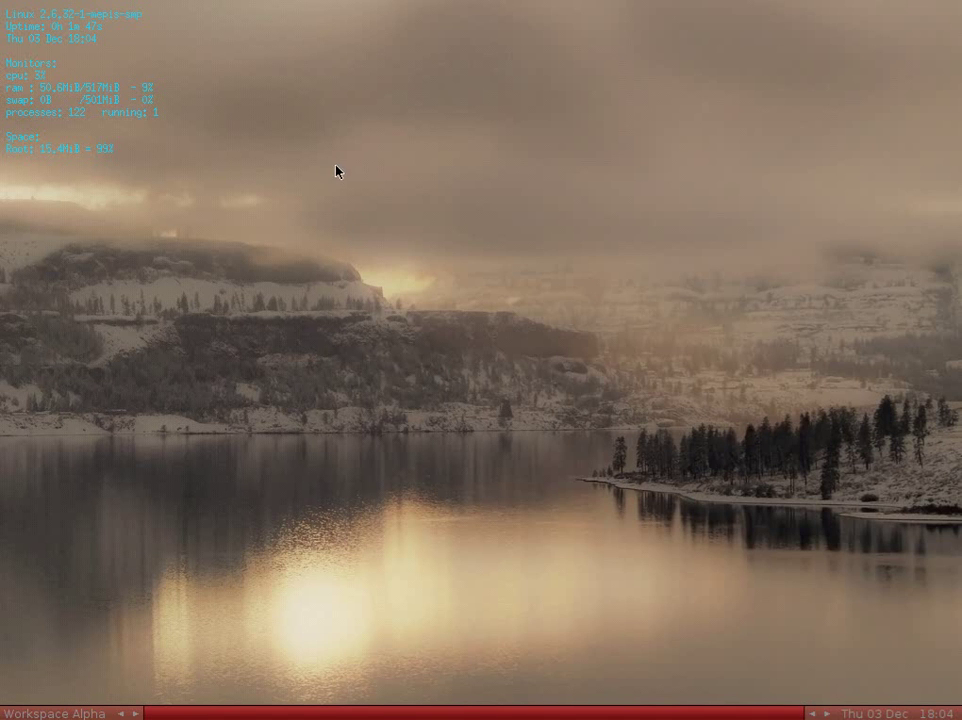
Bring up the desktop menu and go to Admin/Tools > Mepis Admin
{"action": "right_click", "coordinate": [66, 713]}
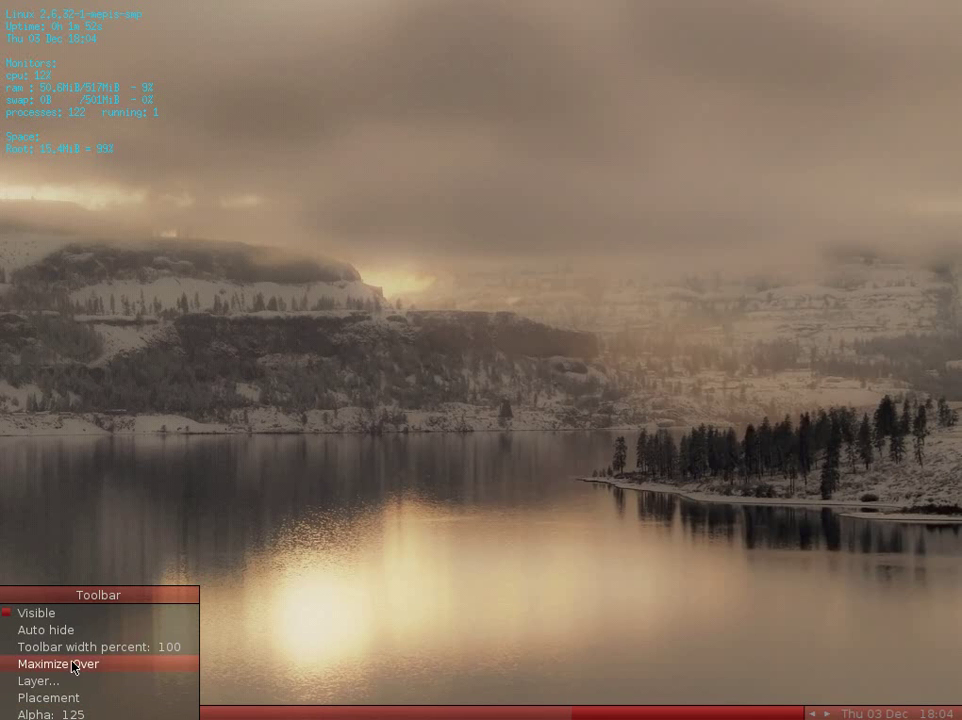
{"action": "left_click", "coordinate": [118, 445]}
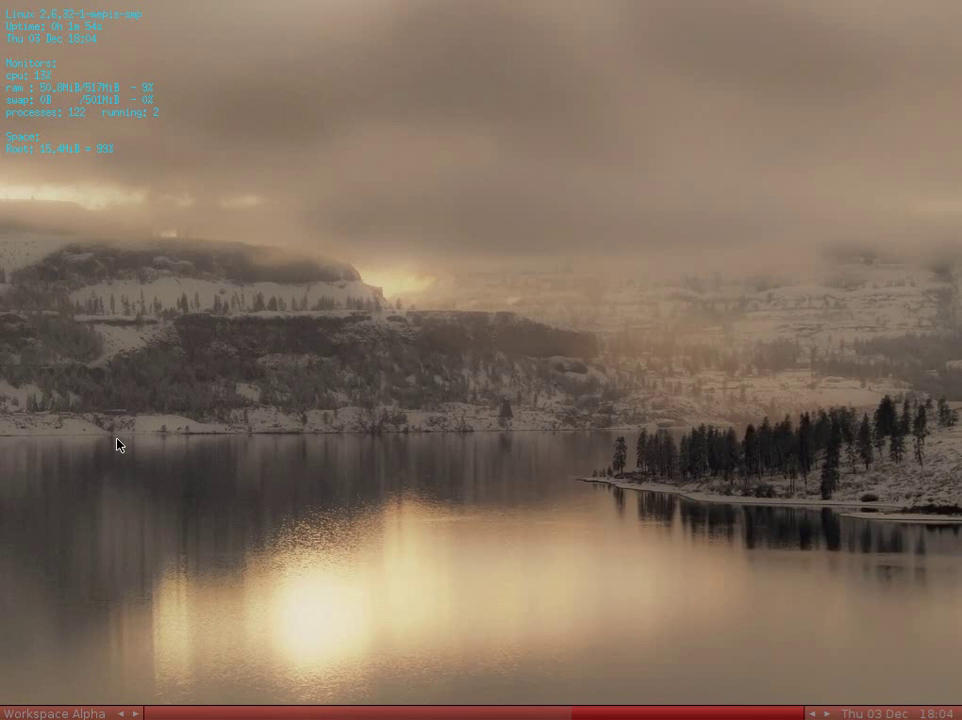
{"action": "right_click", "coordinate": [456, 133]}
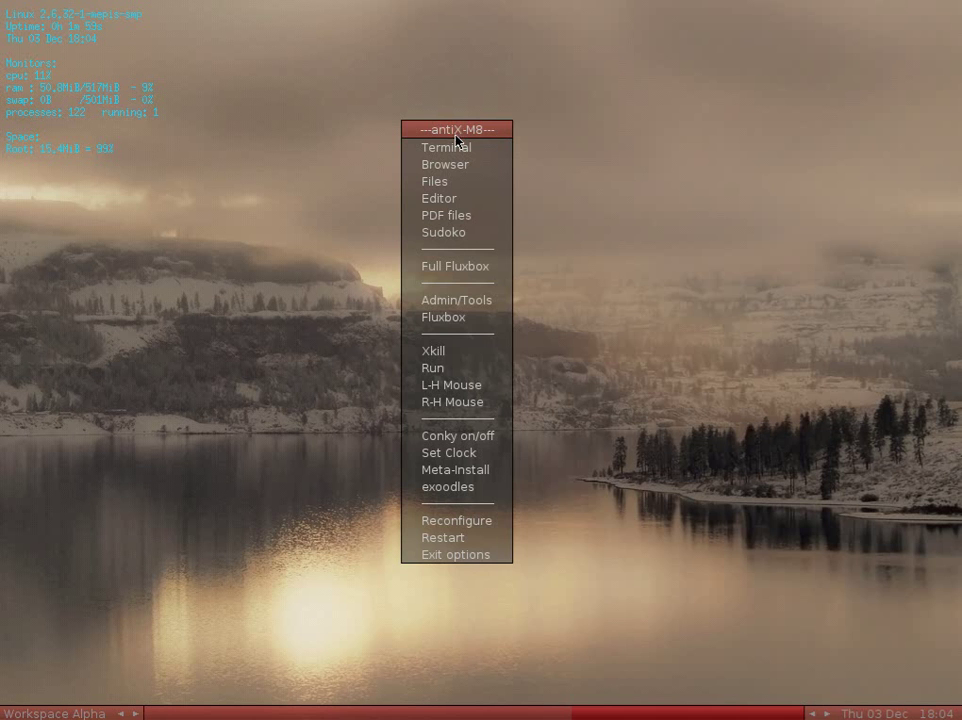
{"action": "mouse_move", "coordinate": [475, 305]}
{"action": "mouse_move", "coordinate": [561, 309]}
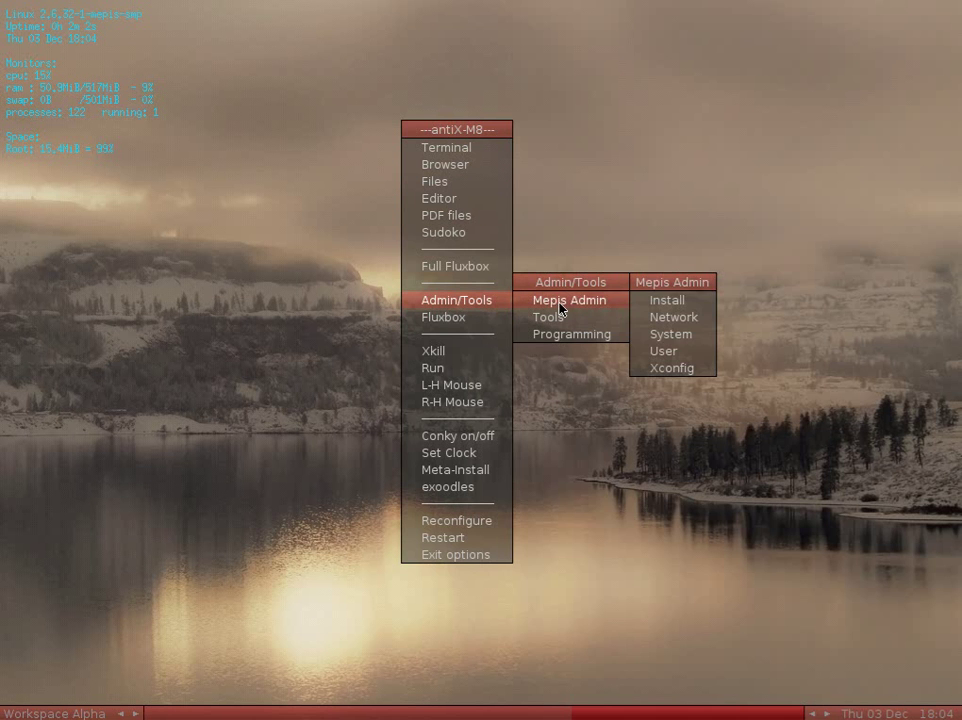
Launch Install, authenticate with the administrator password and tick 'I have read the Terms'
{"action": "left_click", "coordinate": [688, 308]}
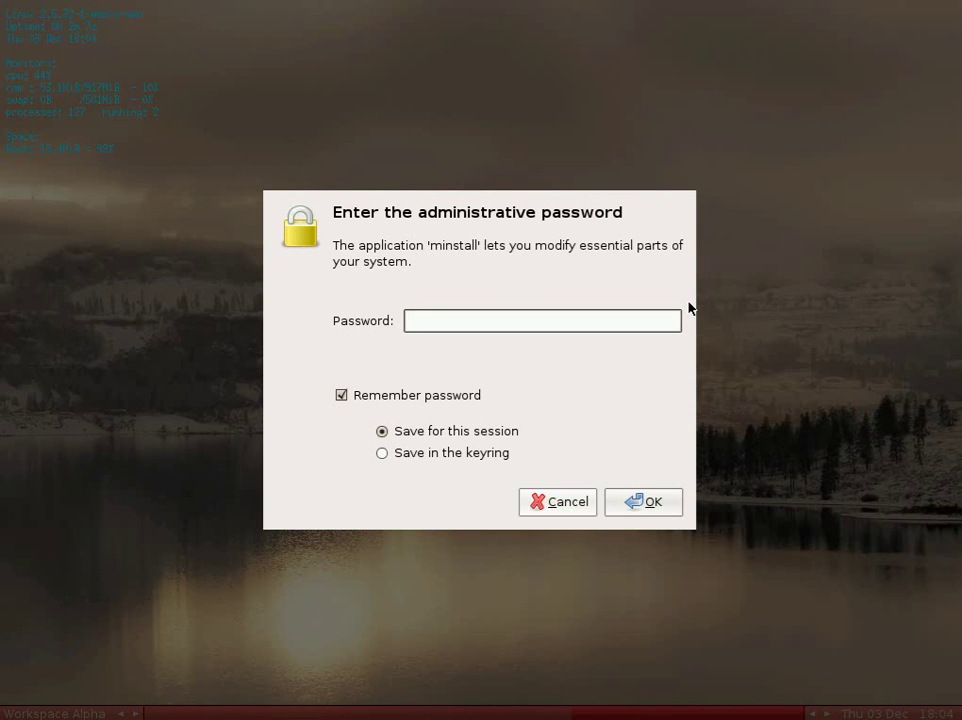
{"action": "type", "text": "****"}
{"action": "key", "text": "Return"}
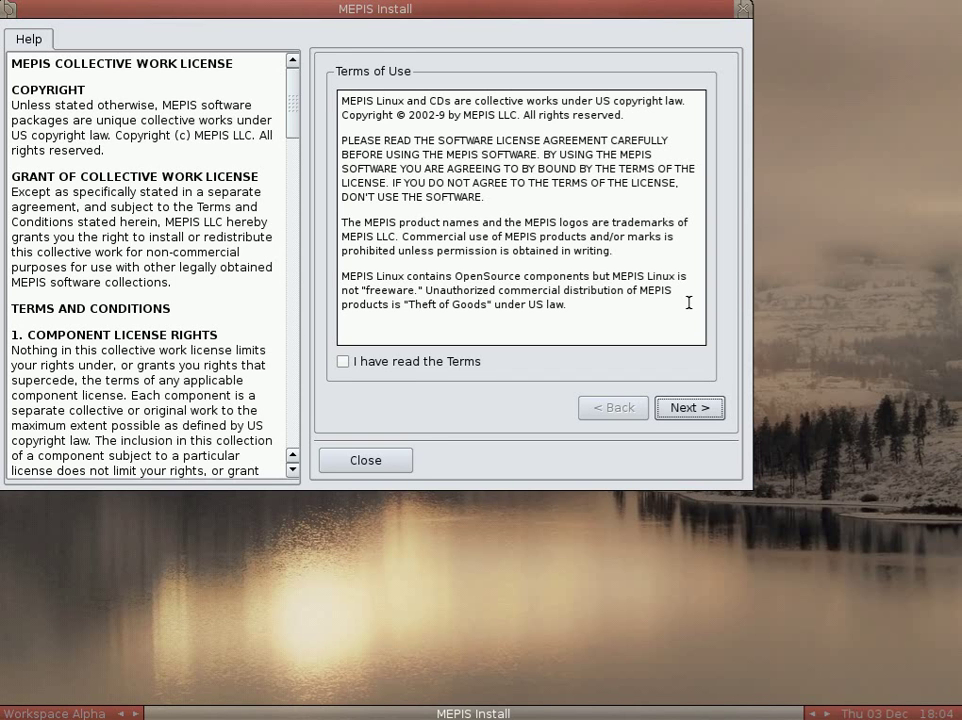
{"action": "left_click", "coordinate": [343, 362]}
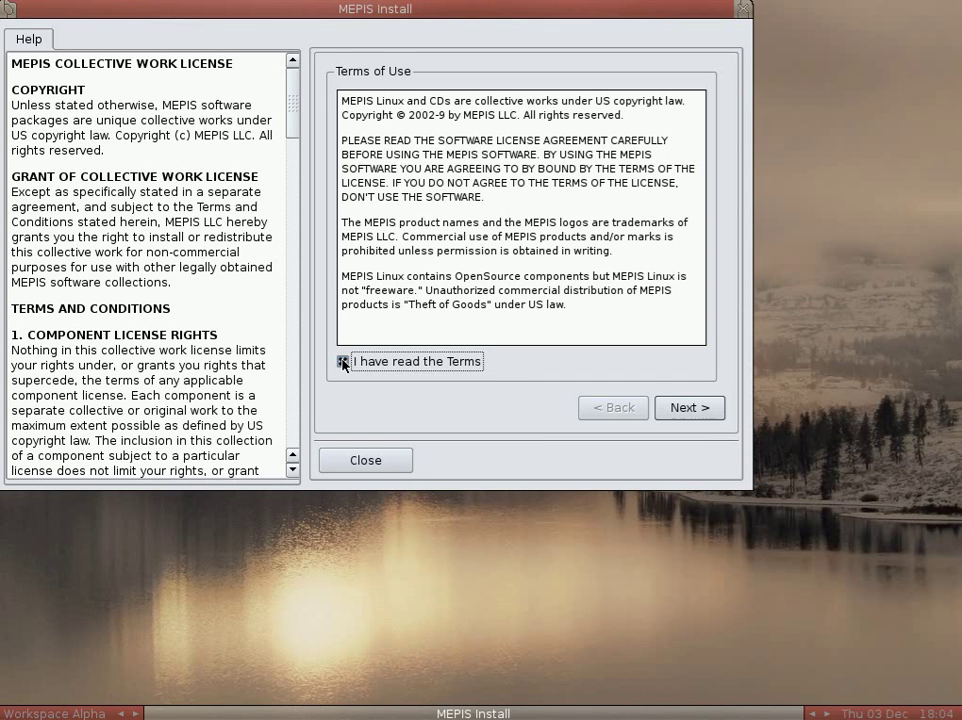
Move to disk selection, pick 'Auto-install using entire disk' on hda, and continue
{"action": "left_click", "coordinate": [689, 408]}
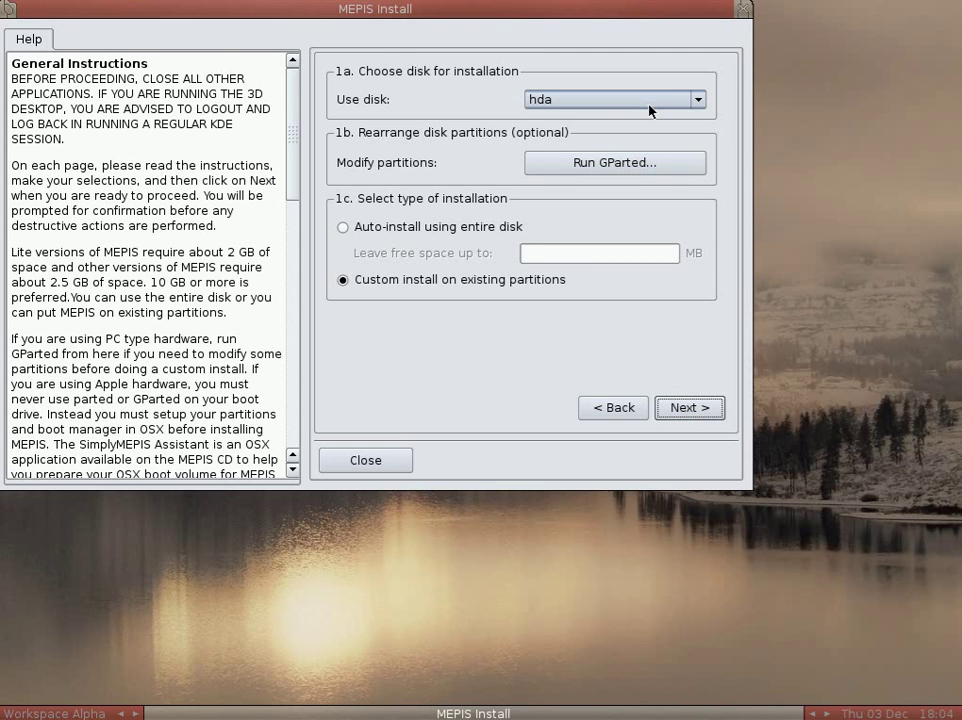
{"action": "left_click", "coordinate": [343, 228]}
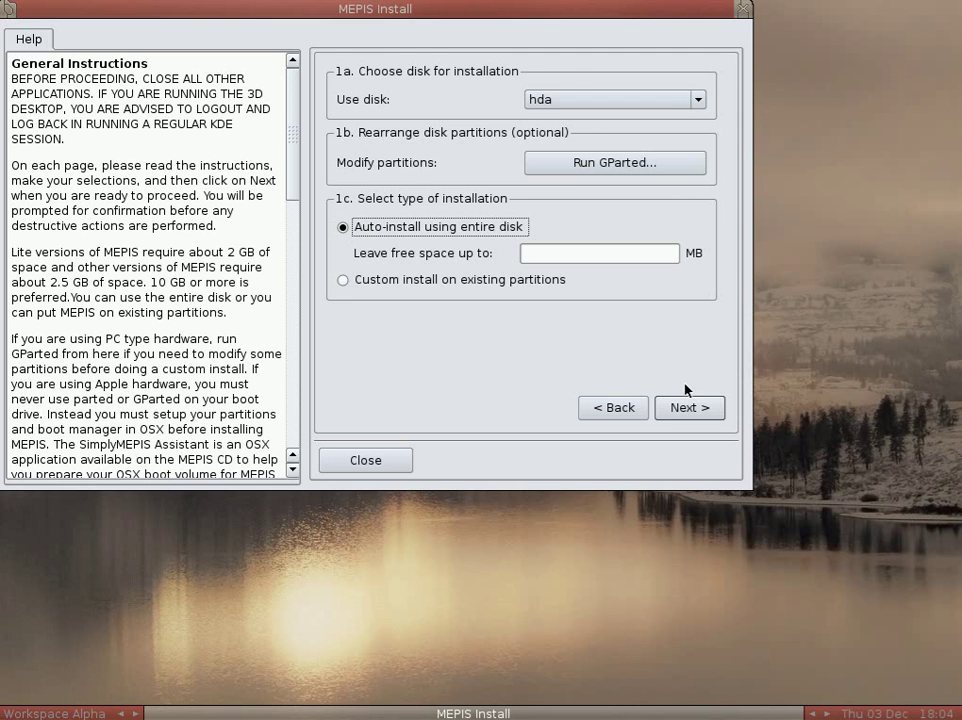
{"action": "left_click", "coordinate": [688, 408]}
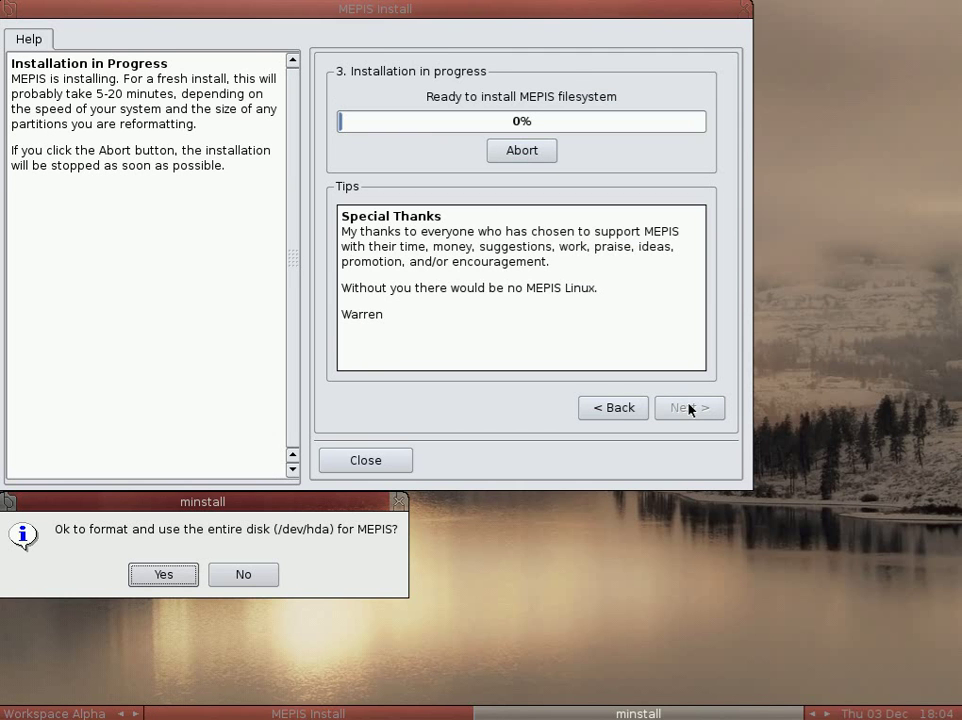
Confirm formatting /dev/hda and let the system files copy to disk
{"action": "left_click", "coordinate": [161, 577]}
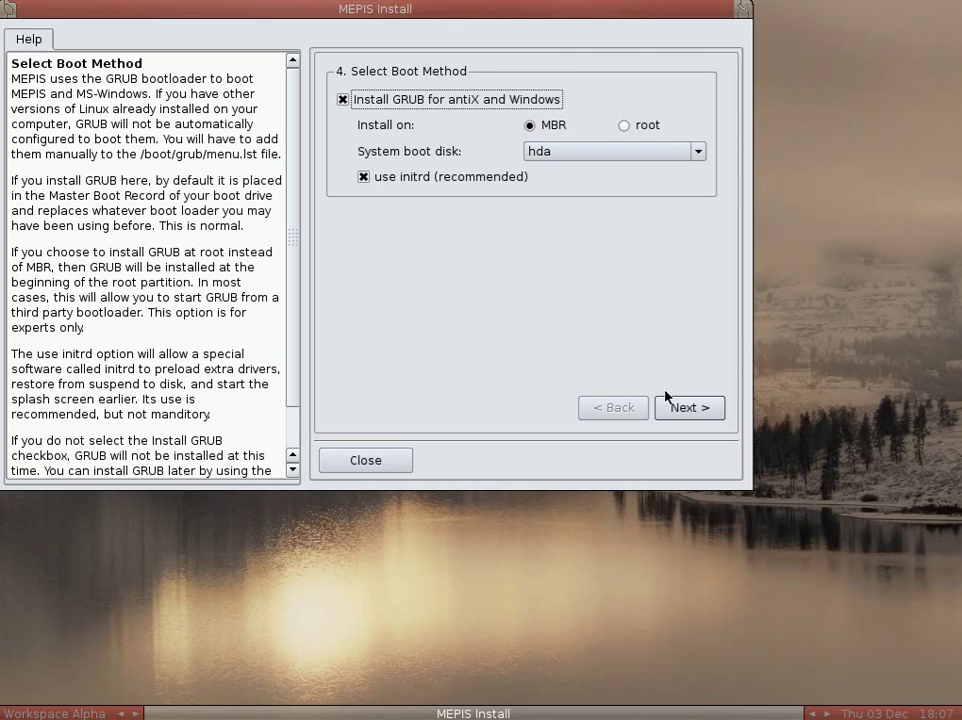
Install GRUB on the MBR of hda, confirming and acknowledging 'GRUB installed ok'
{"action": "left_click", "coordinate": [675, 414]}
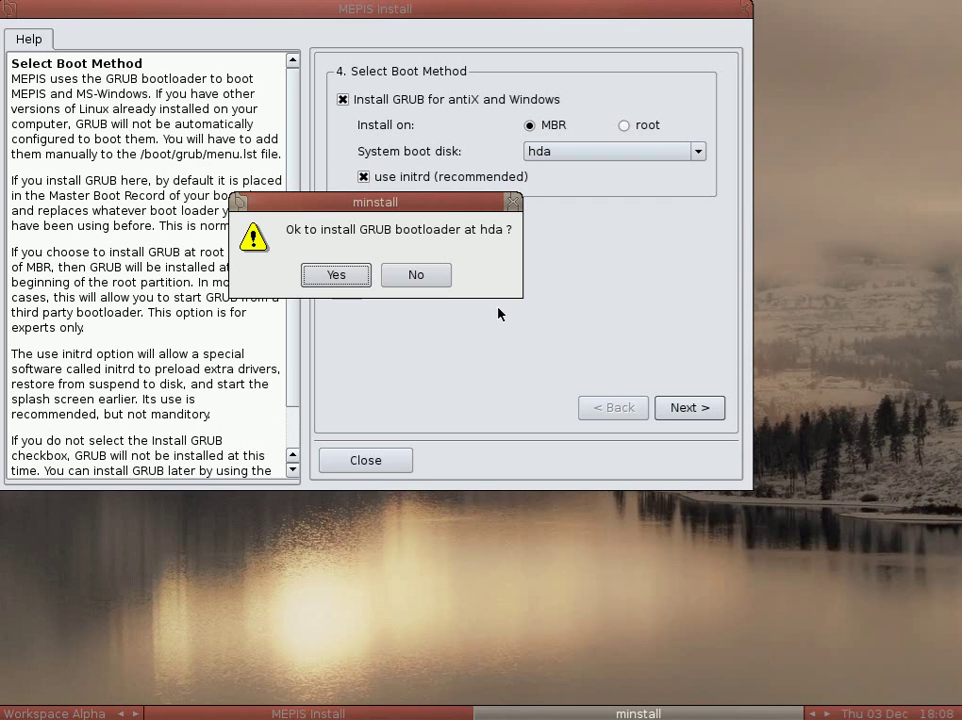
{"action": "left_click", "coordinate": [335, 275]}
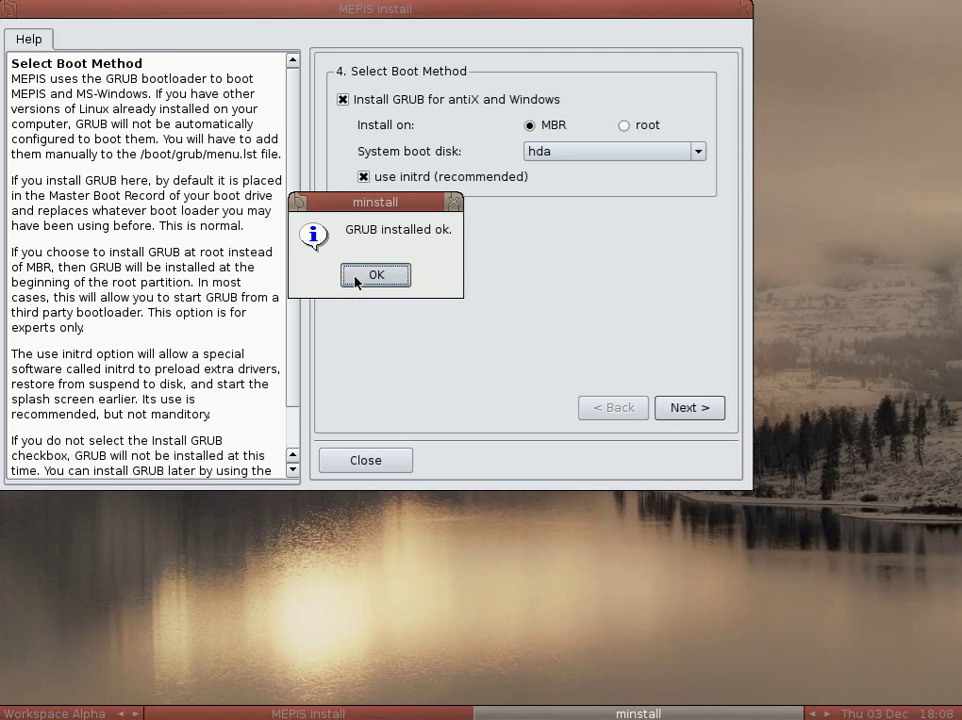
{"action": "left_click", "coordinate": [370, 281]}
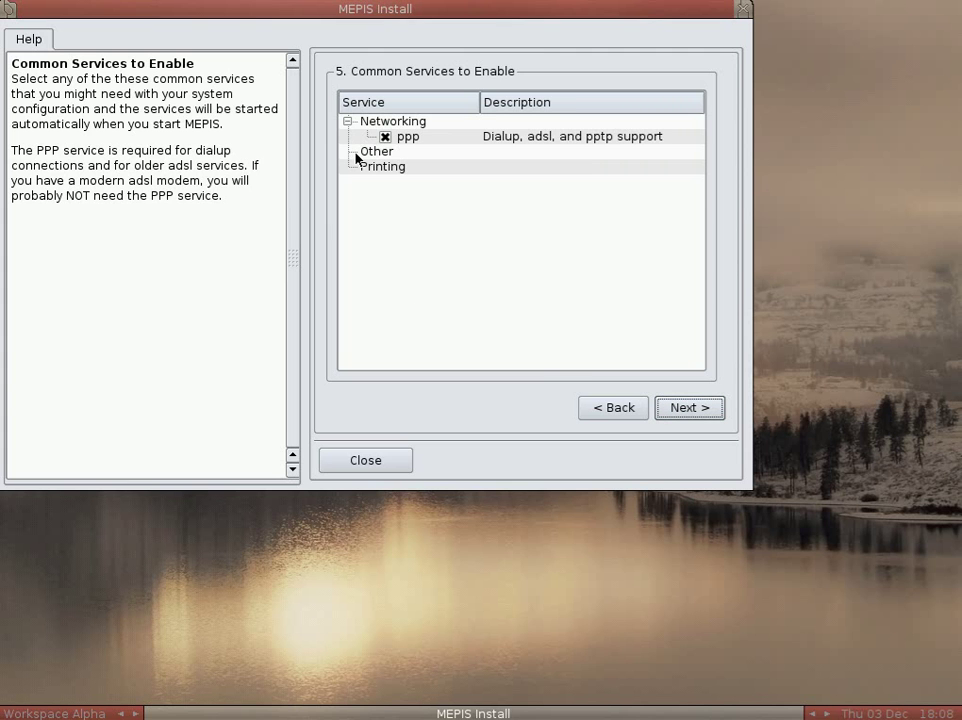
Leave ppp checked under Networking and continue to Computer Network Names
{"action": "left_click", "coordinate": [681, 418]}
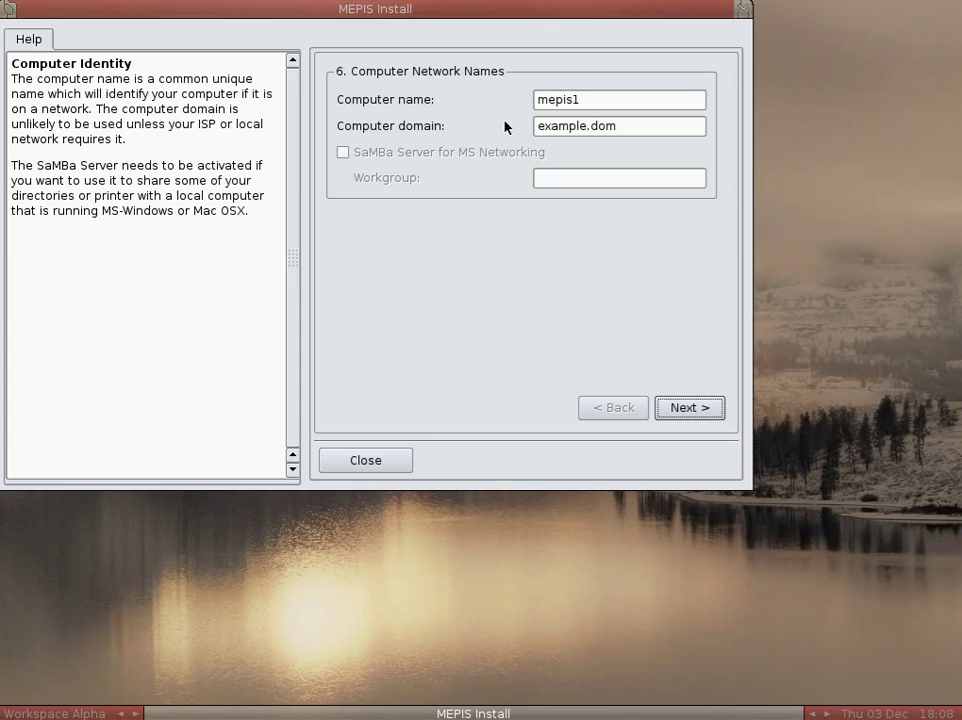
Keep mepis1/example.dom, then set keyboard uk, locale en_GB.utf8 and system clock to GMT
{"action": "left_click", "coordinate": [678, 408]}
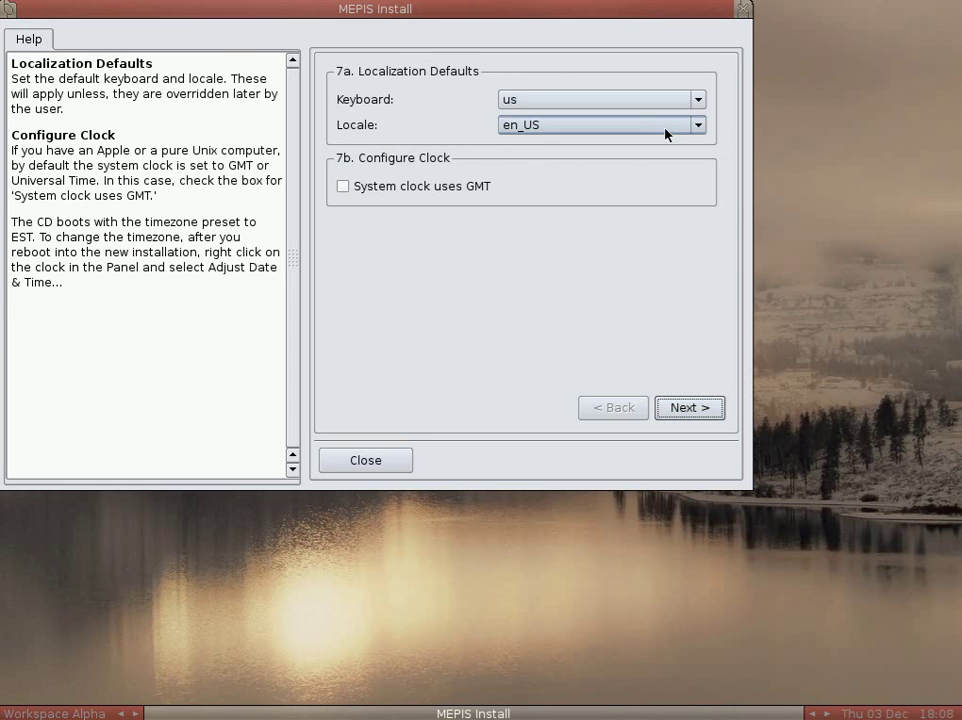
{"action": "left_click", "coordinate": [698, 100]}
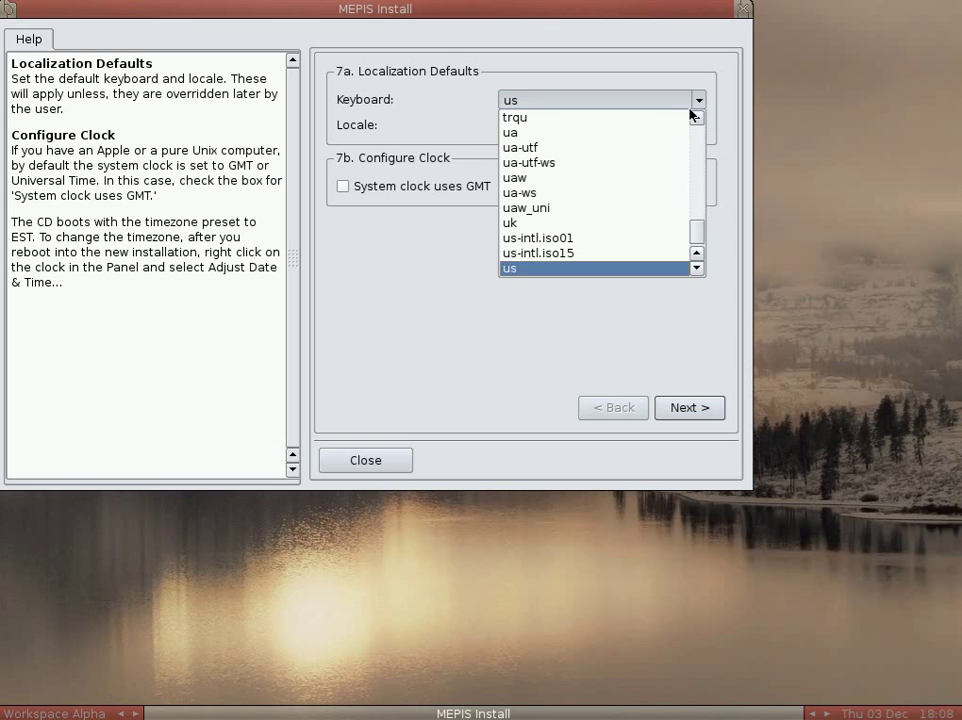
{"action": "left_click", "coordinate": [625, 222]}
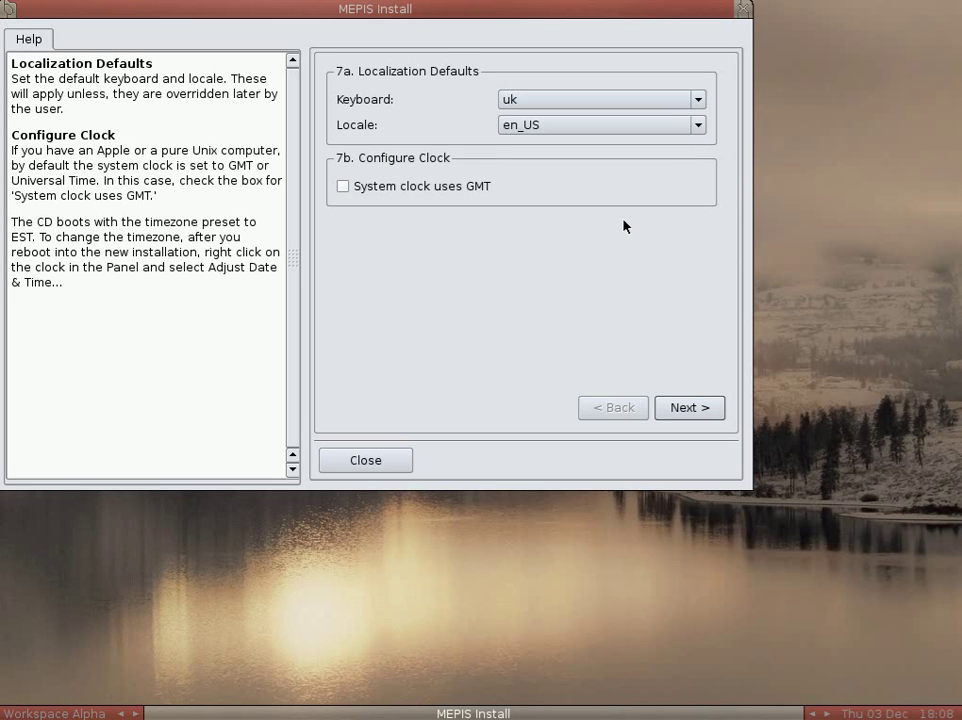
{"action": "left_click", "coordinate": [698, 125]}
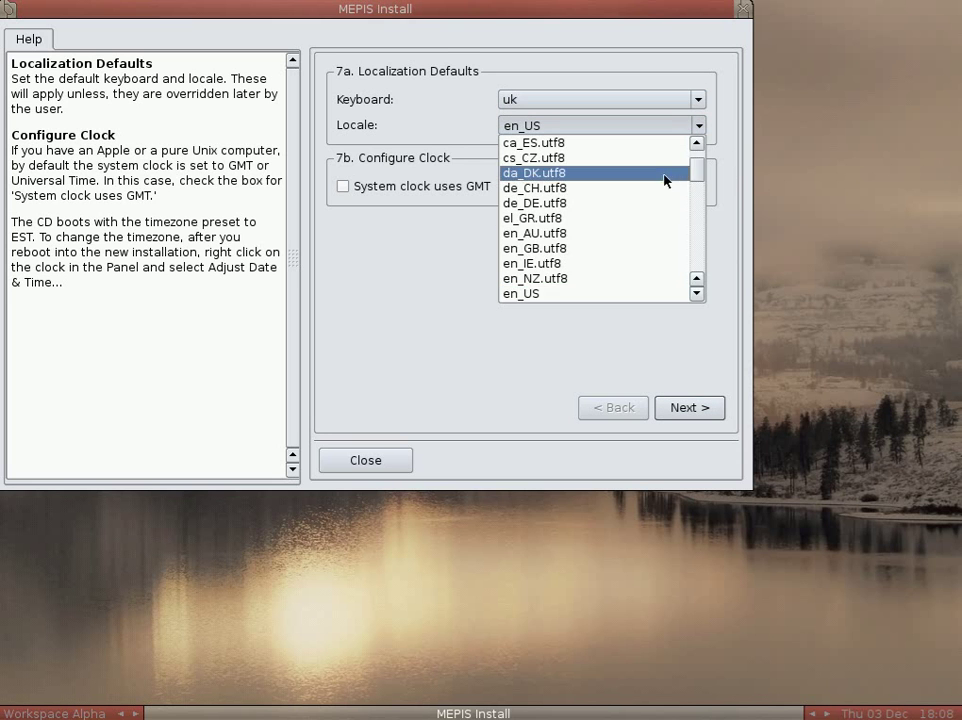
{"action": "left_click", "coordinate": [625, 249]}
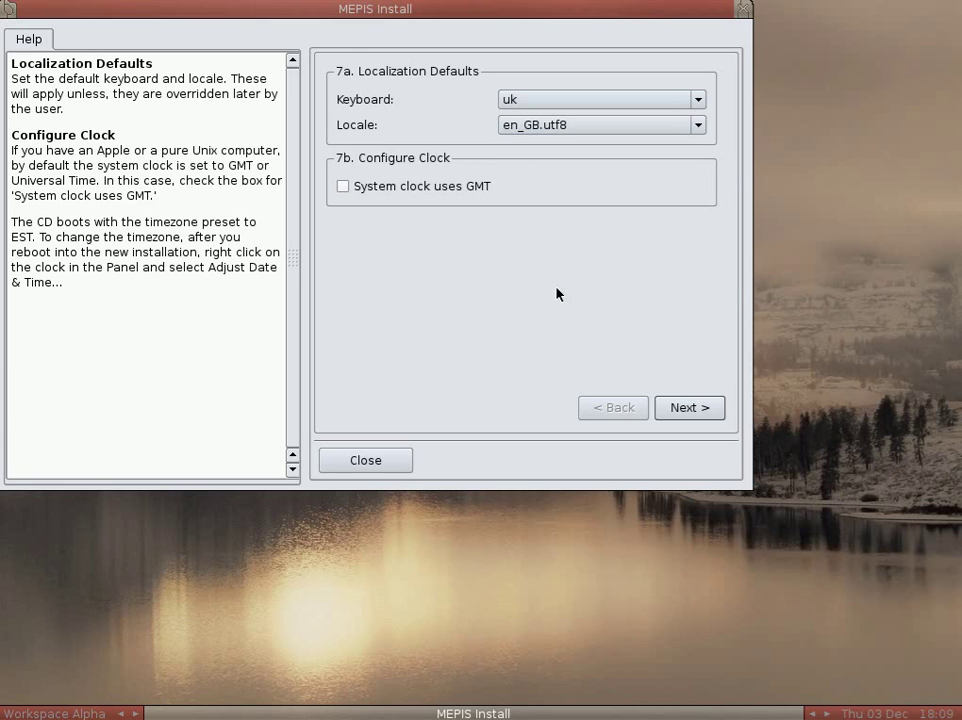
{"action": "left_click", "coordinate": [344, 187]}
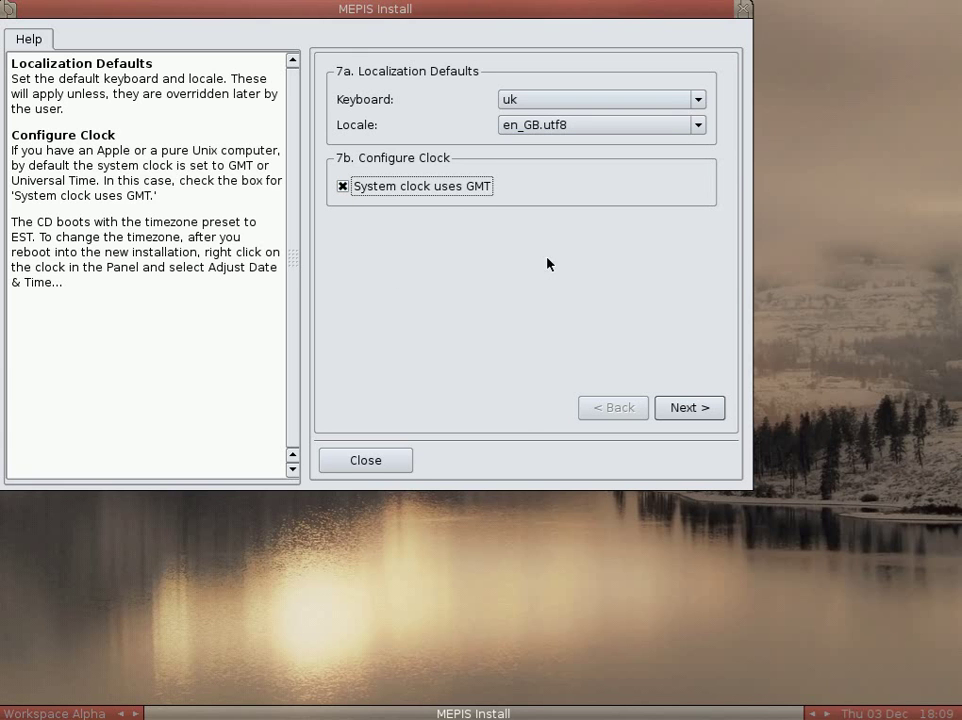
Replace the 'username' placeholder with the new login name and enter the user password twice
{"action": "left_click", "coordinate": [706, 412]}
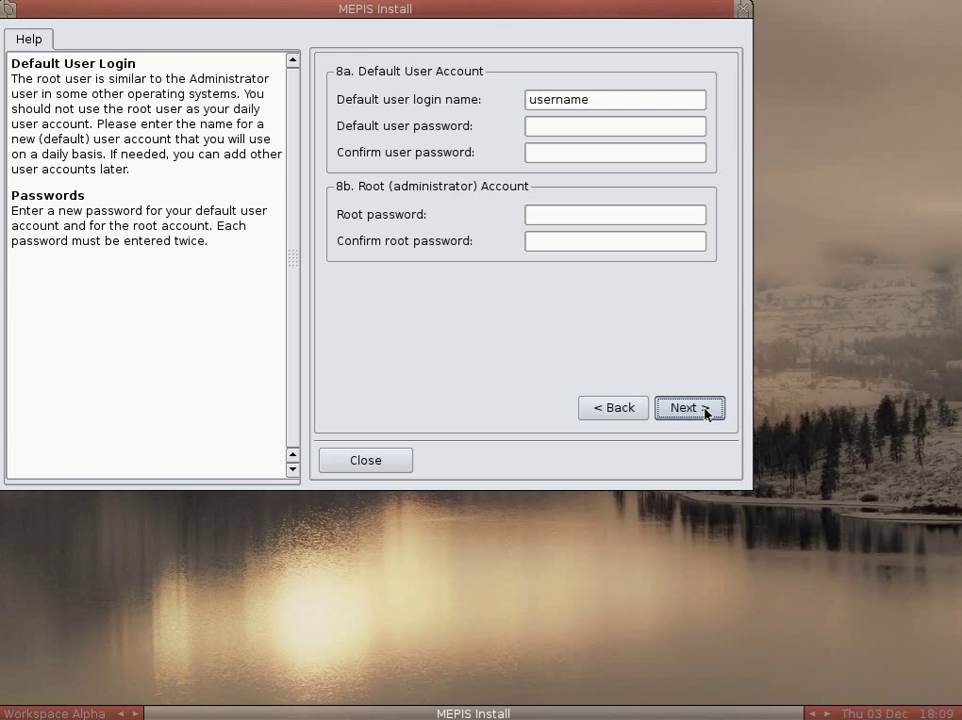
{"action": "left_click", "coordinate": [609, 103]}
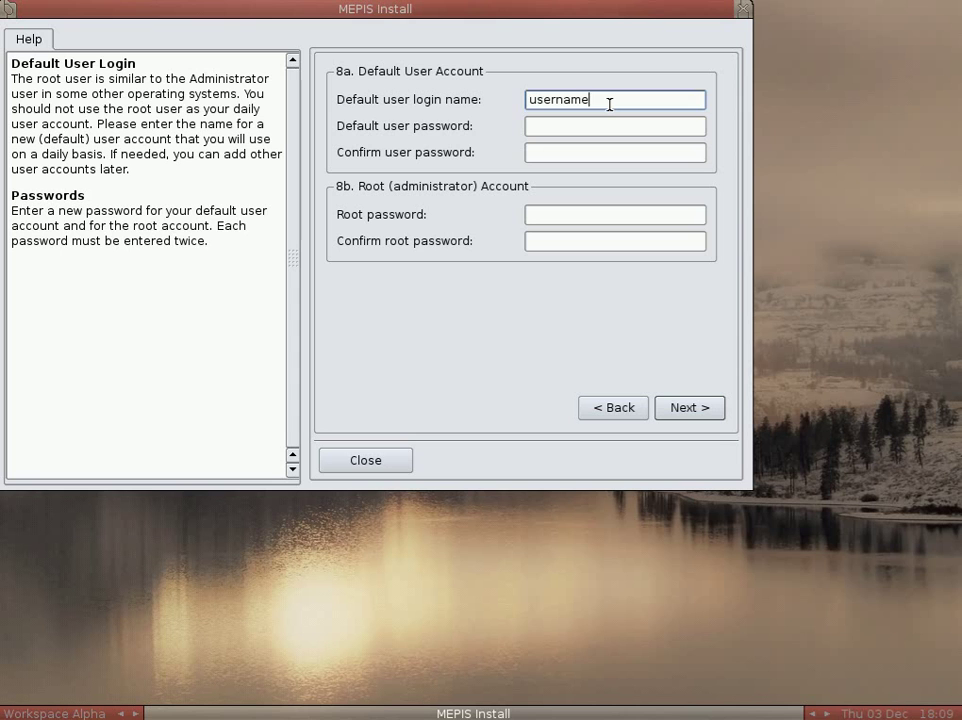
{"action": "key", "text": "BackSpace"}
{"action": "key", "text": "BackSpace"}
{"action": "key", "text": "BackSpace"}
{"action": "key", "text": "BackSpace"}
{"action": "key", "text": "BackSpace"}
{"action": "key", "text": "BackSpace"}
{"action": "key", "text": "BackSpace"}
{"action": "key", "text": "BackSpace"}
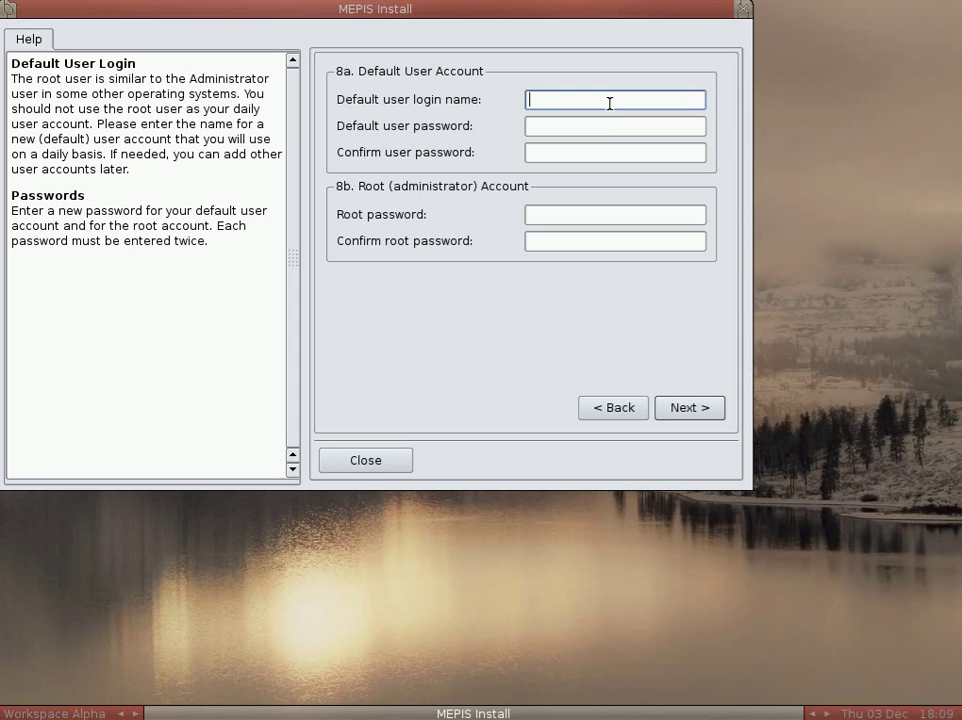
{"action": "type", "text": "sneeky"}
{"action": "left_click", "coordinate": [587, 122]}
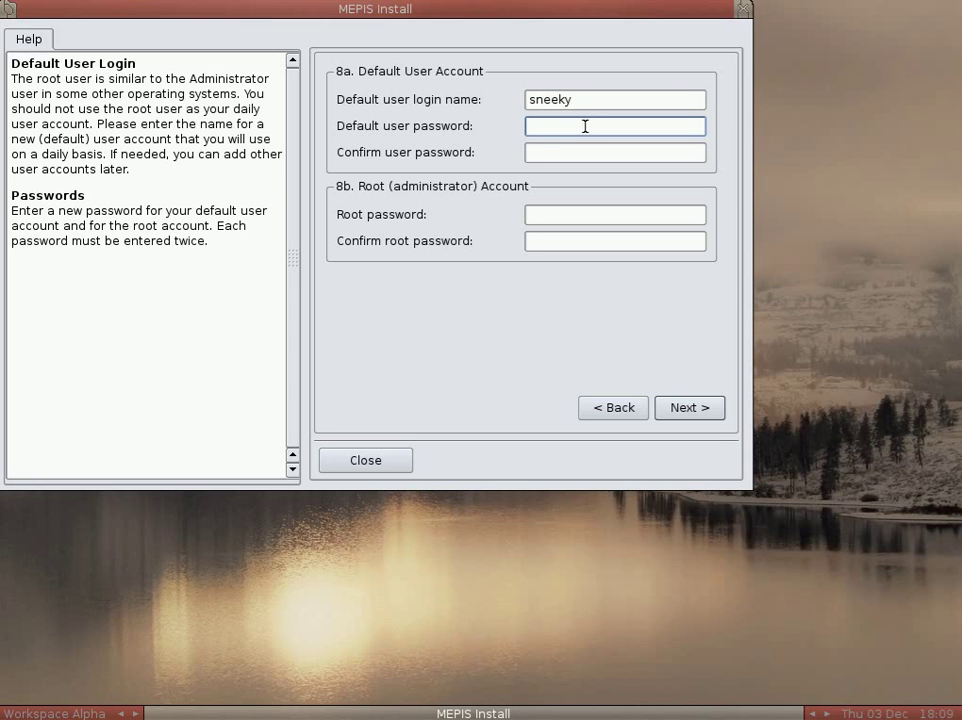
{"action": "type", "text": "••••••••"}
{"action": "key", "text": "Tab"}
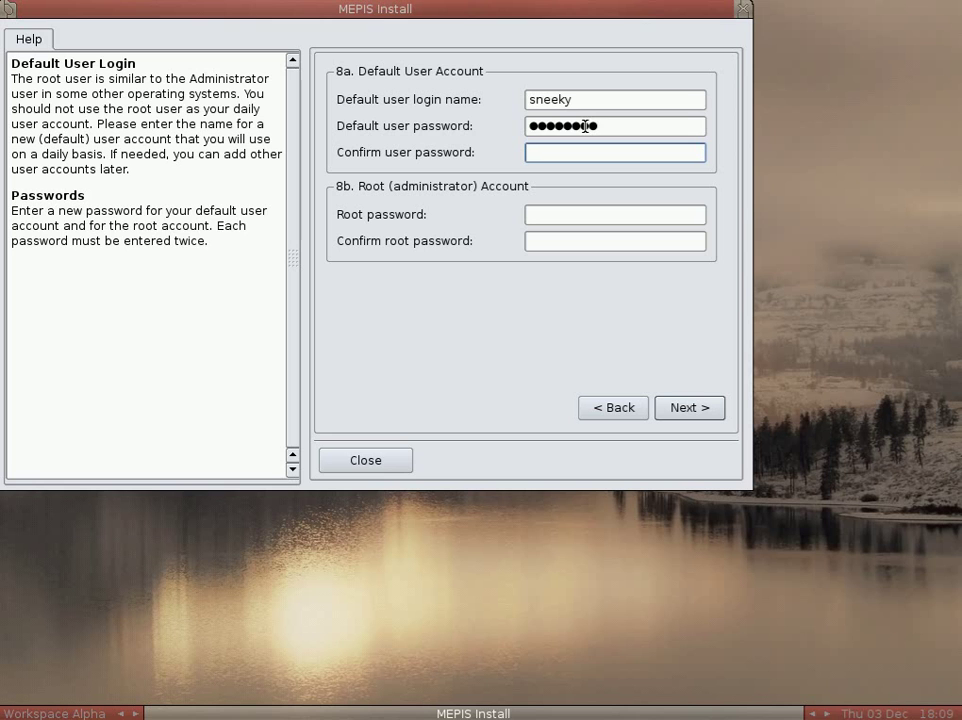
{"action": "type", "text": "••••••••"}
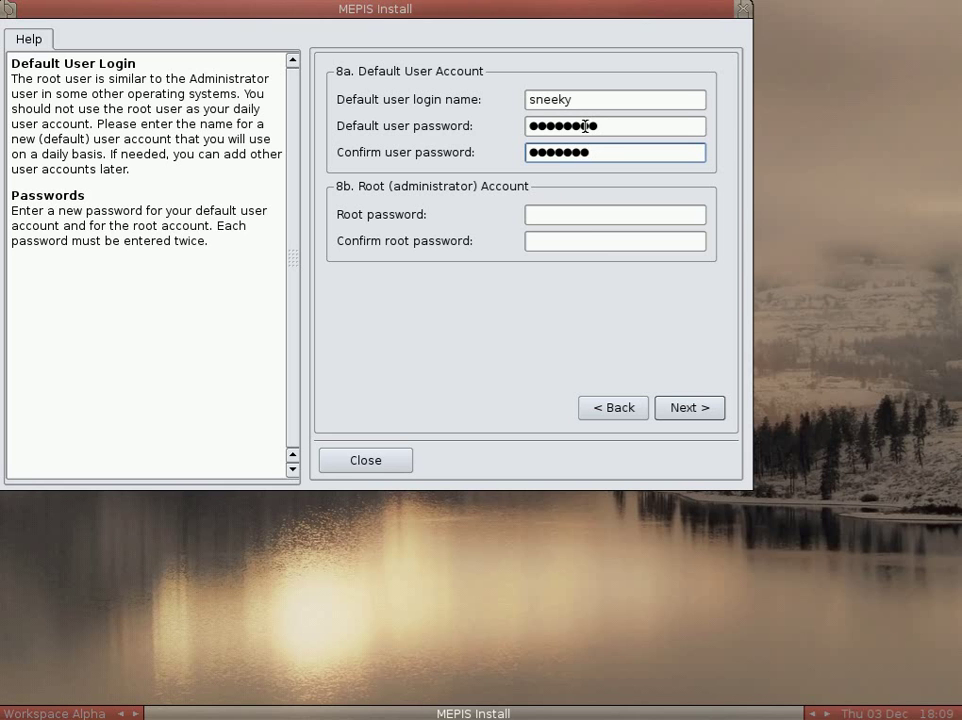
Enter and confirm the root password, then accept the account settings
{"action": "left_click", "coordinate": [560, 213]}
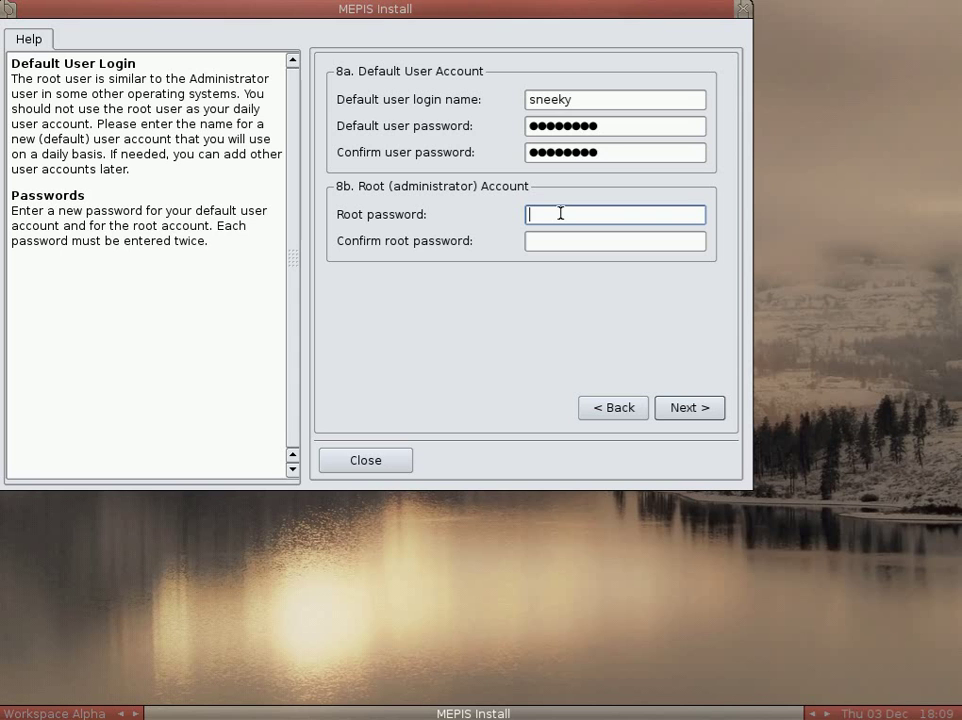
{"action": "type", "text": "•••••••••"}
{"action": "key", "text": "Tab"}
{"action": "type", "text": "•••••••••"}
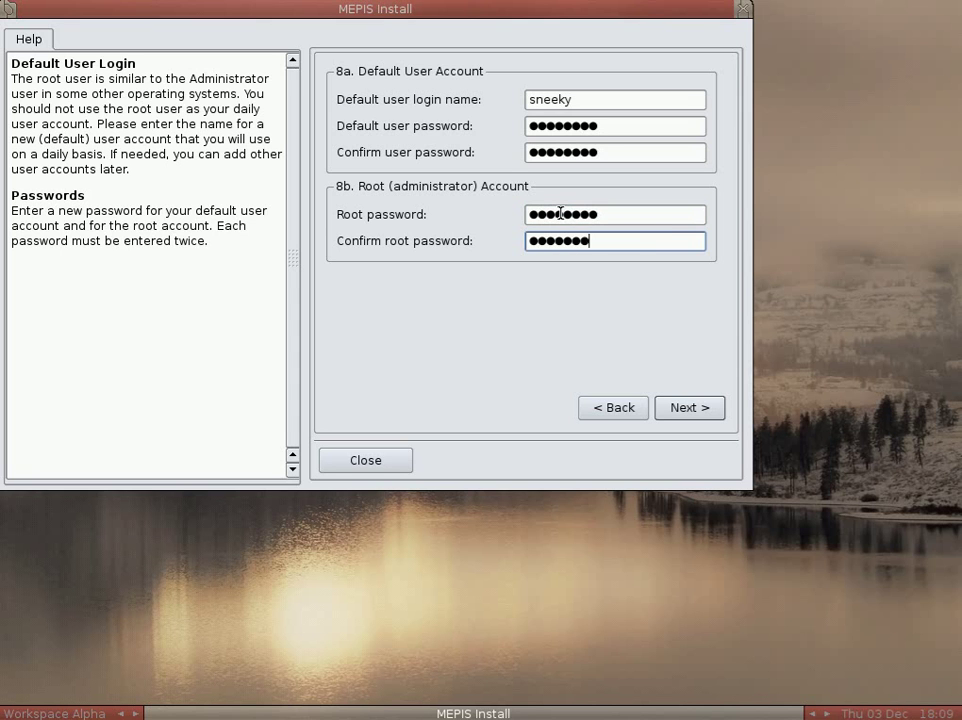
{"action": "left_click", "coordinate": [684, 408]}
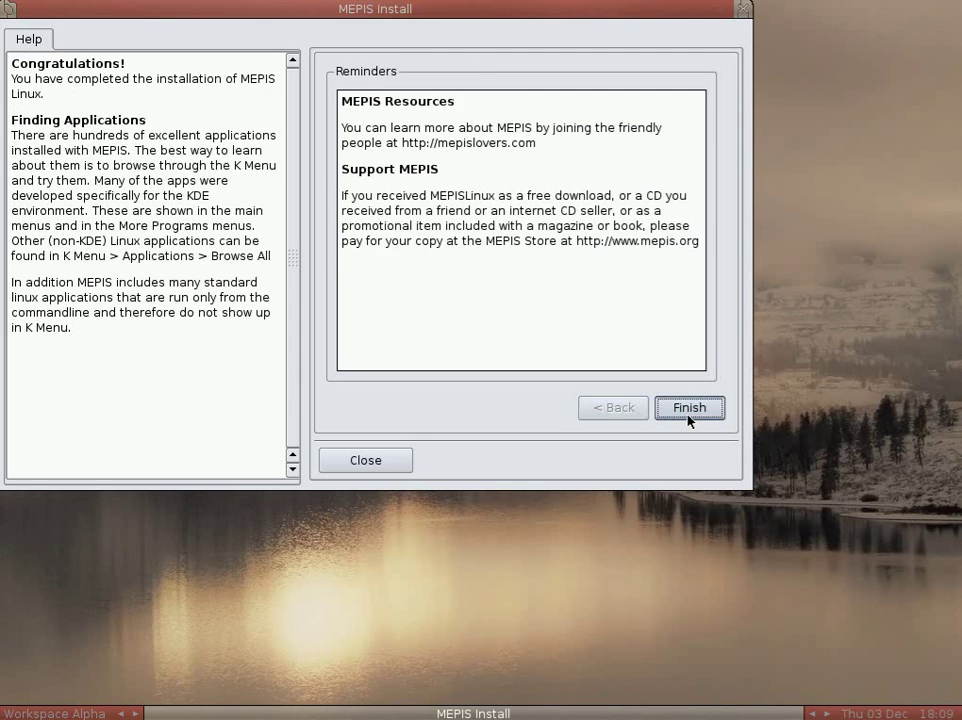
Finish the installation, answer No to rebooting now, and close MEPIS Install
{"action": "left_click", "coordinate": [688, 408]}
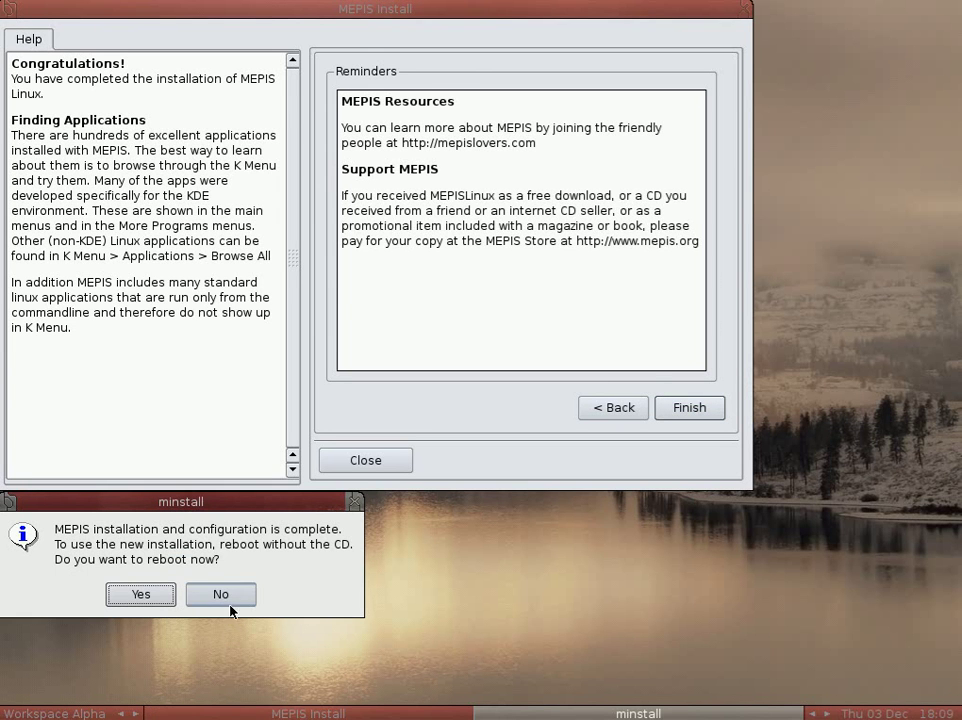
{"action": "left_click", "coordinate": [229, 602]}
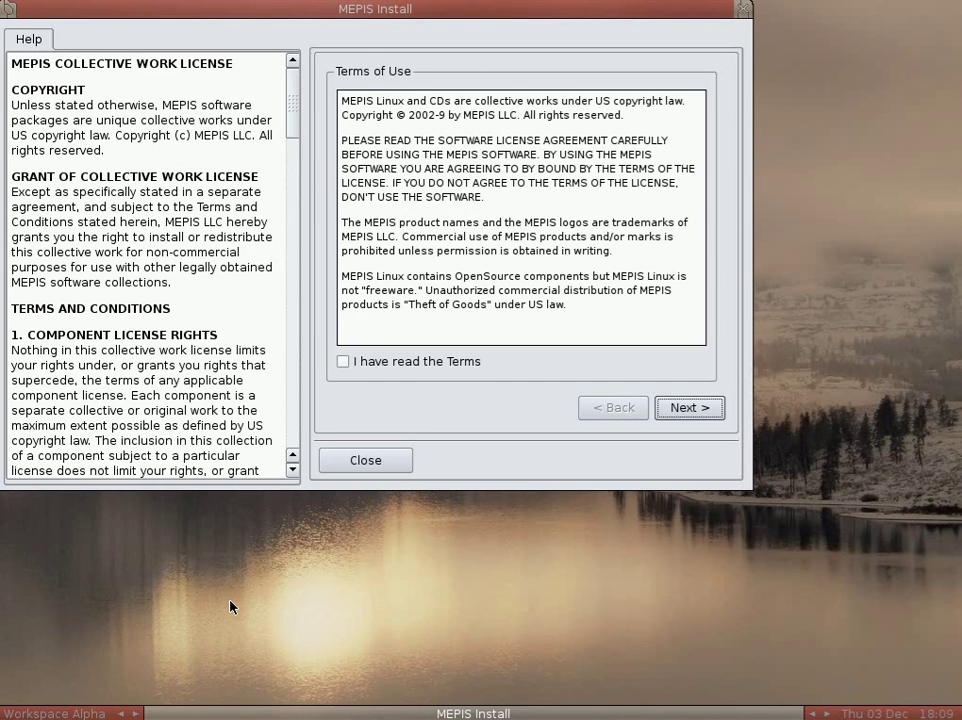
{"action": "left_click", "coordinate": [380, 460]}
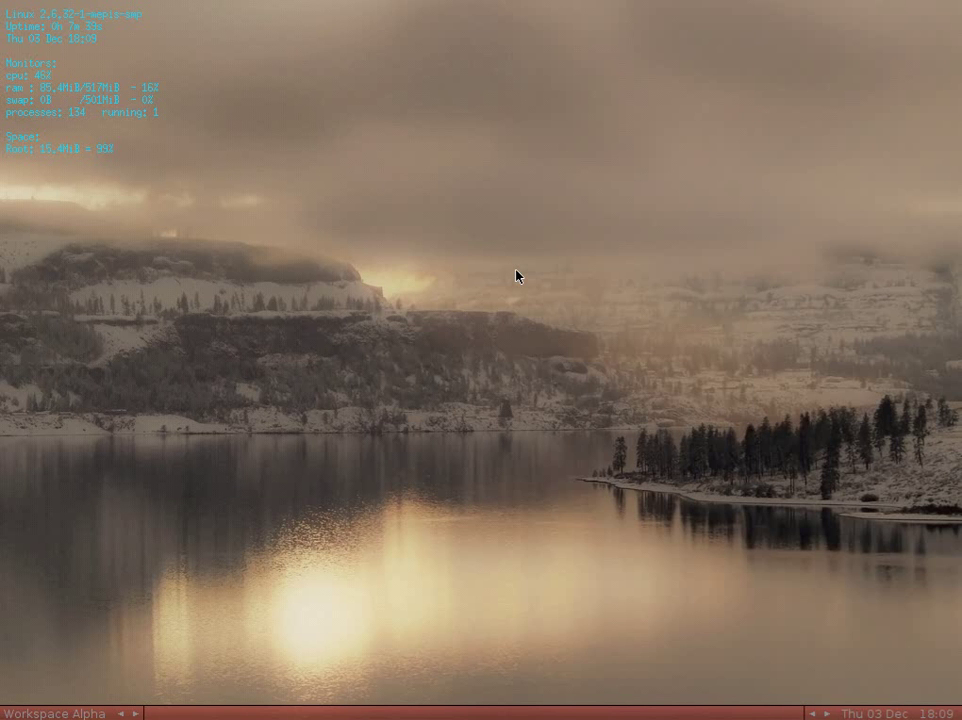